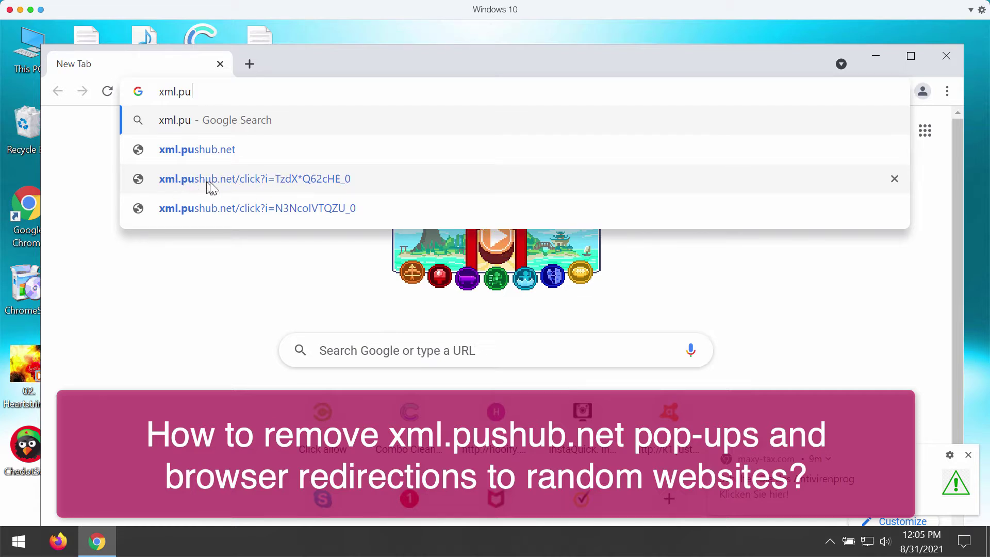
# Load xml.pushub.net, then open a second tab and pick the xml.pushub.net click link
pyautogui.click(224, 147)
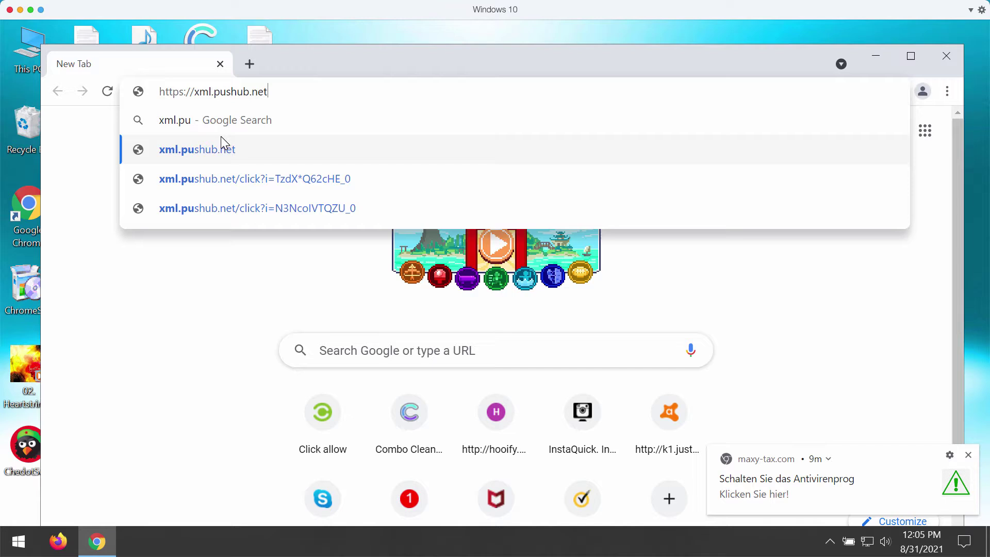
pyautogui.press('Return')
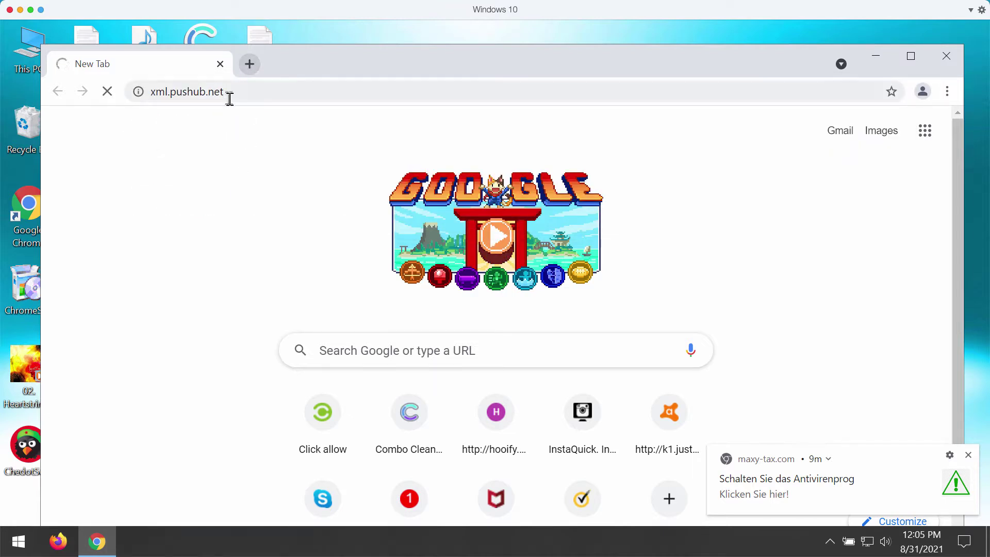
pyautogui.click(250, 65)
pyautogui.write('xm')
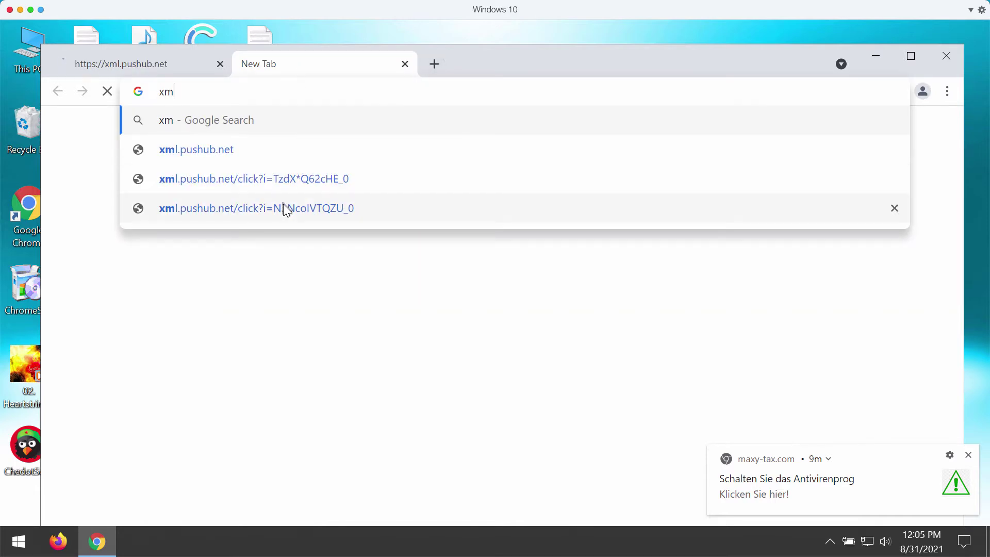
pyautogui.click(285, 208)
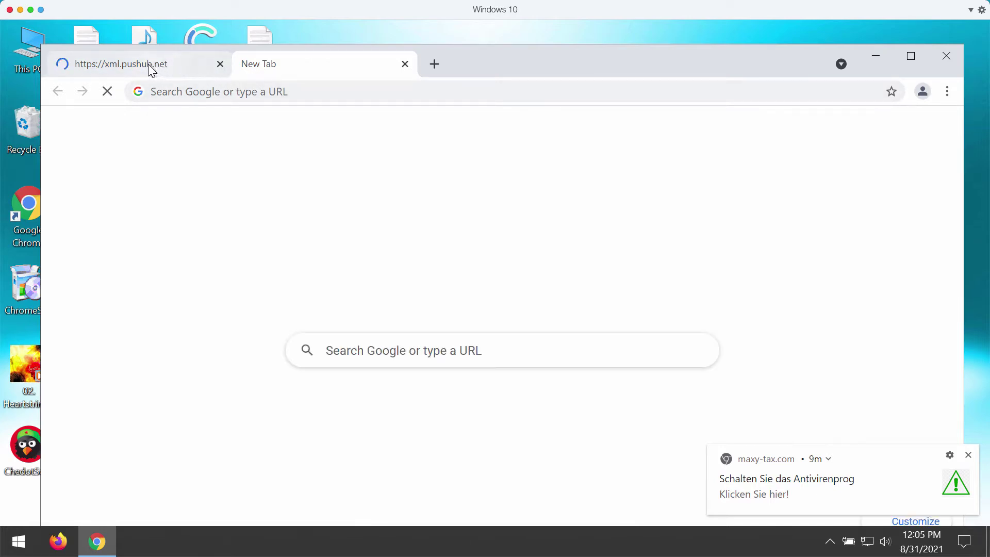
# Switch between the two tabs to see xml.pushub.net return a 404 error page
pyautogui.click(180, 71)
pyautogui.click(310, 64)
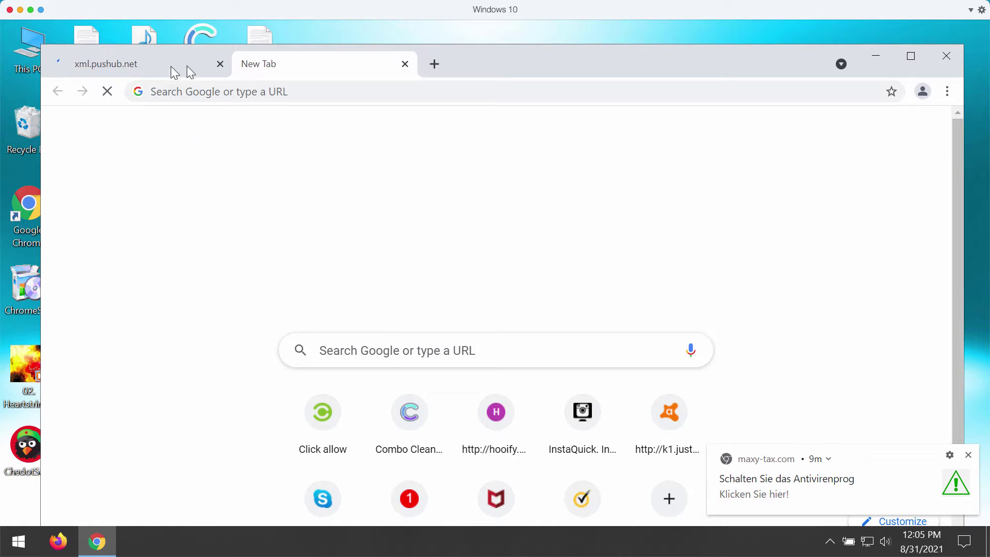
pyautogui.click(145, 66)
pyautogui.click(281, 61)
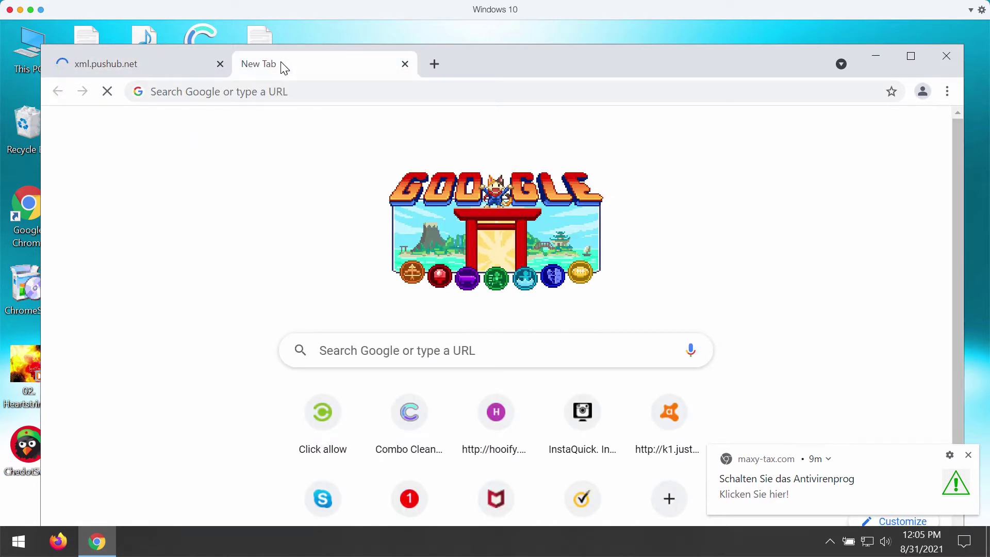
pyautogui.click(88, 64)
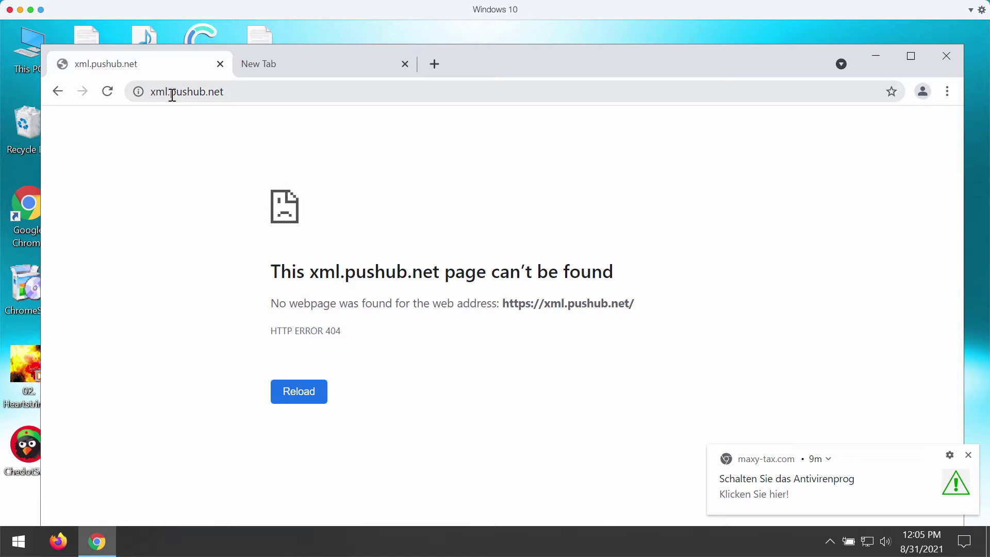
# Open the xml.pushub.net/click link in the new tab, then close the redirected newsvot.com tab
pyautogui.click(285, 64)
pyautogui.click(312, 91)
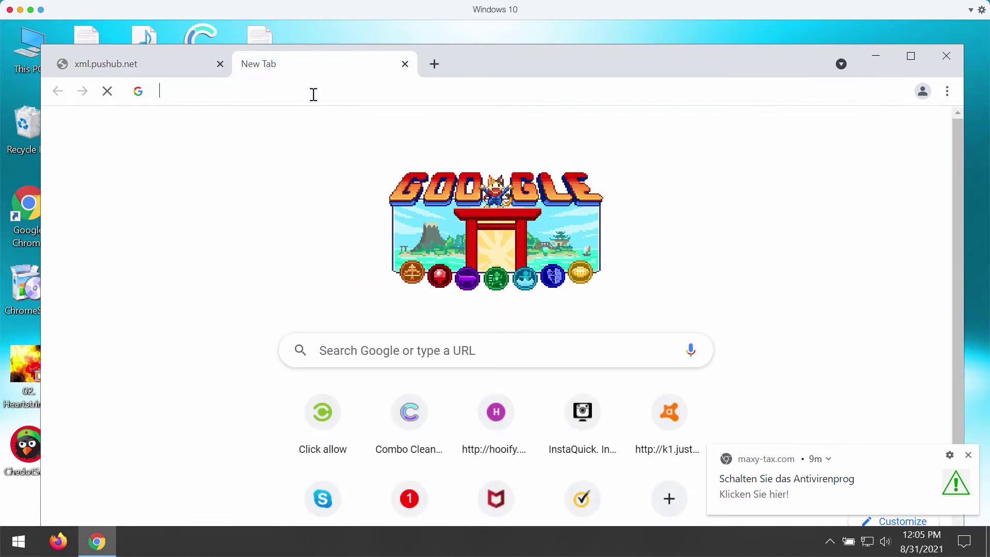
pyautogui.write('x')
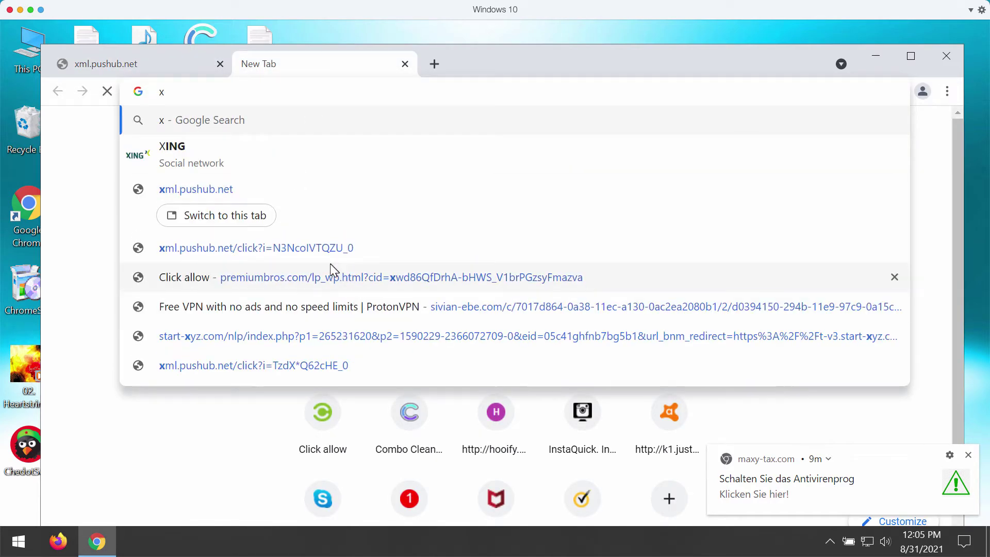
pyautogui.click(322, 248)
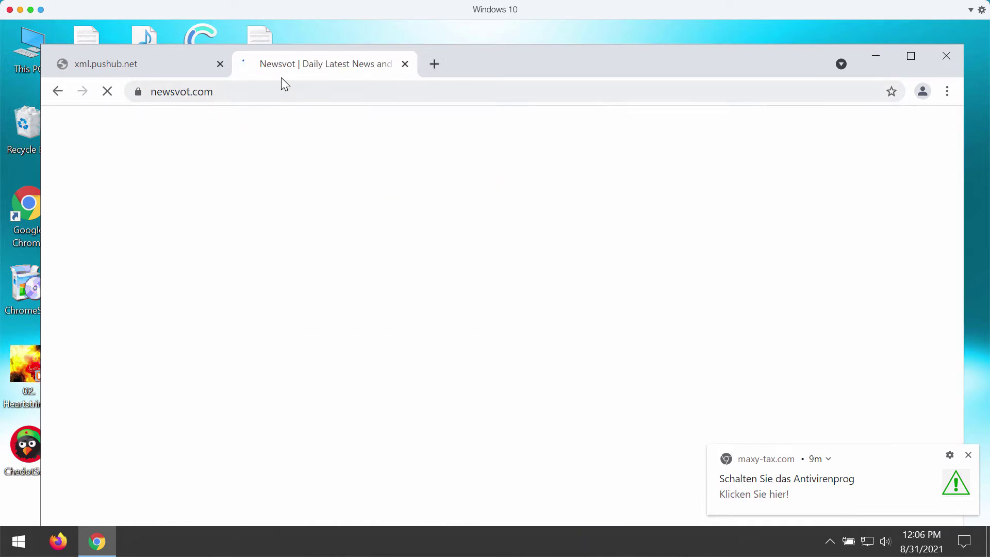
pyautogui.click(404, 64)
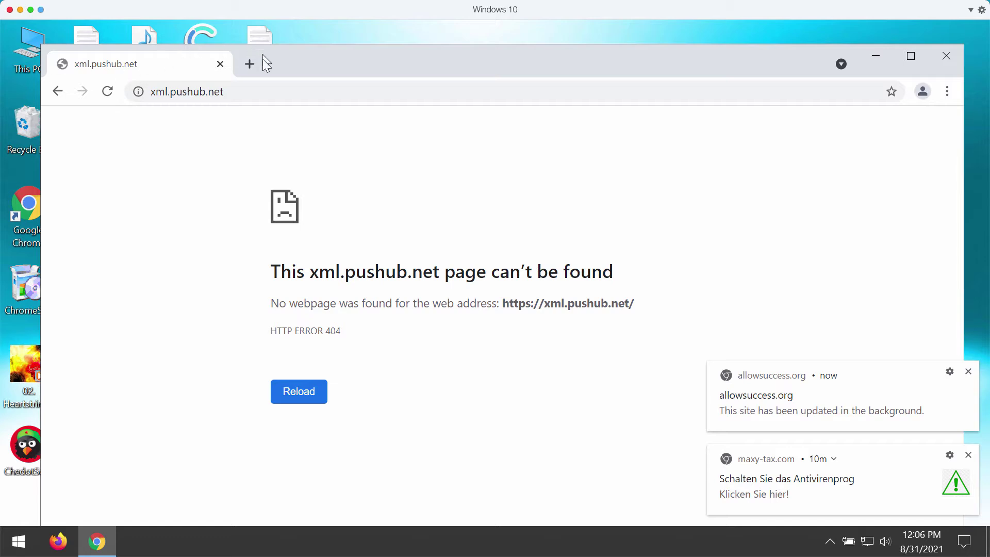
# Search for 'con' to open Control Panel and view the Programs and Features list
pyautogui.rightClick(20, 544)
pyautogui.click(135, 442)
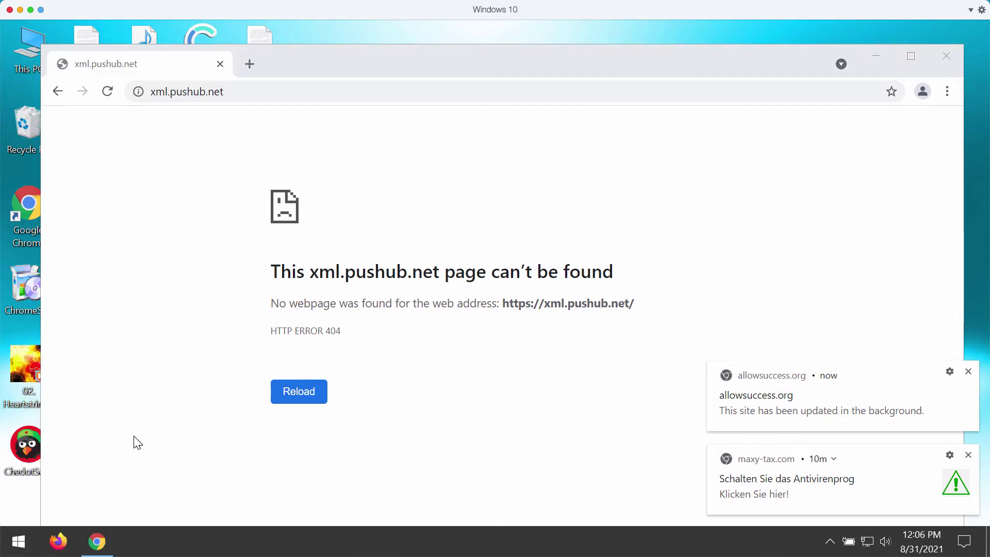
pyautogui.write('con')
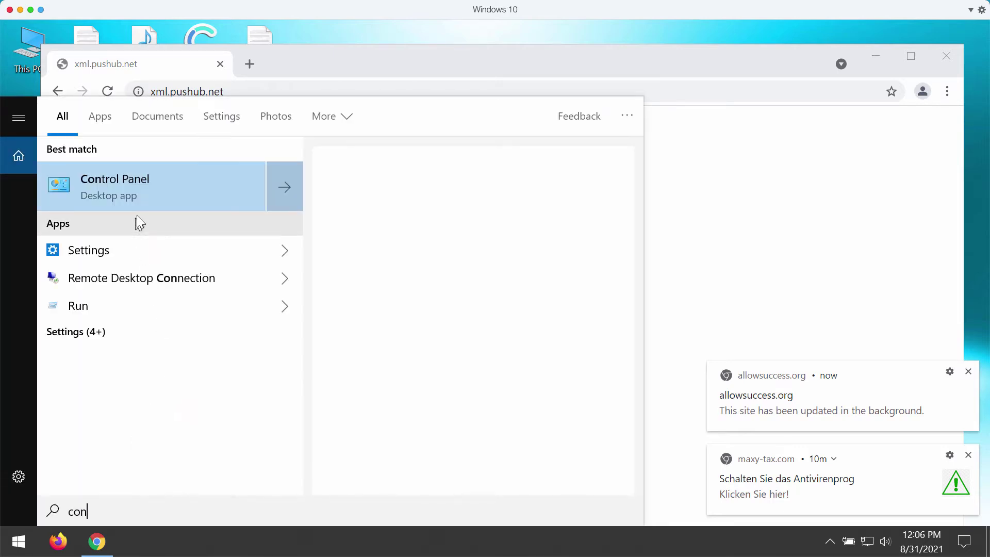
pyautogui.click(150, 198)
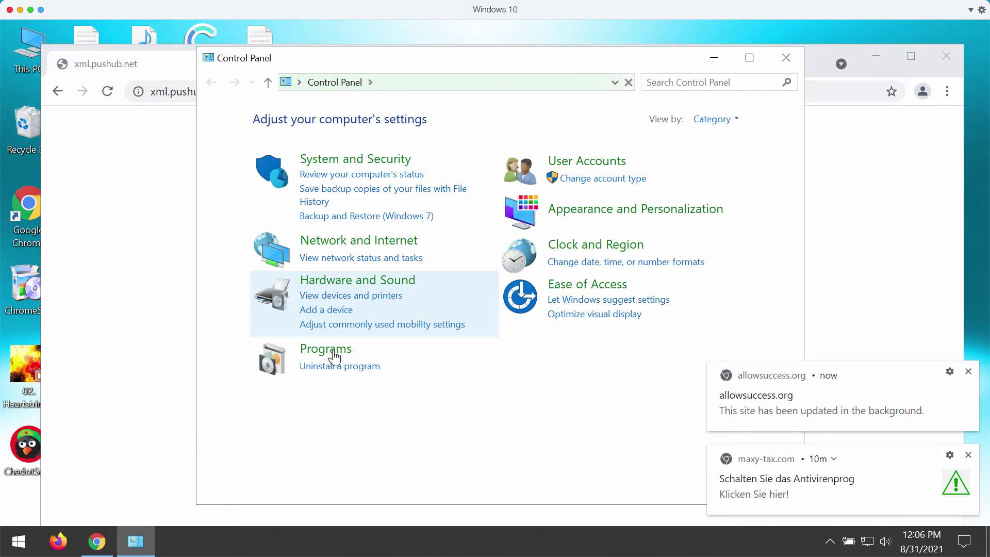
pyautogui.click(355, 372)
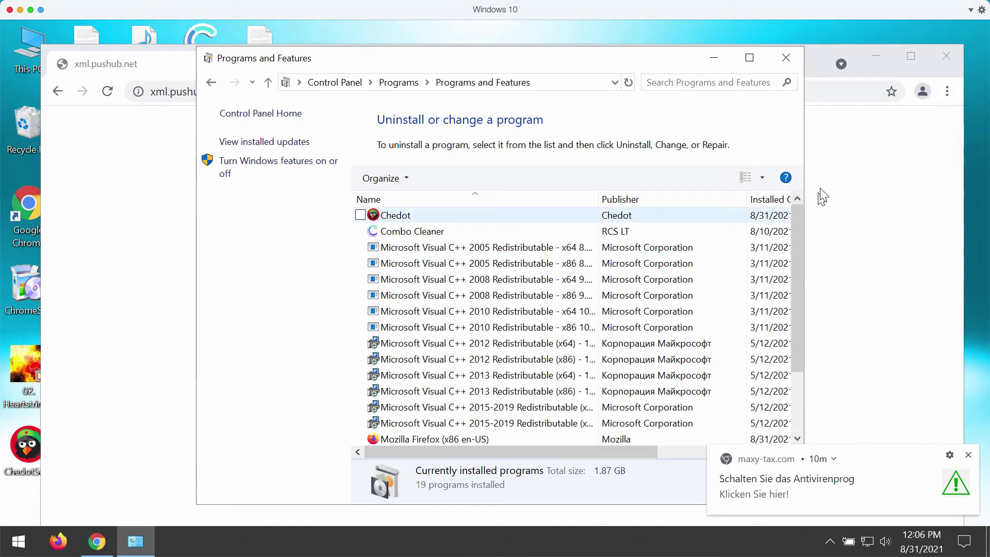
pyautogui.moveTo(797, 233); pyautogui.dragTo(795, 278)
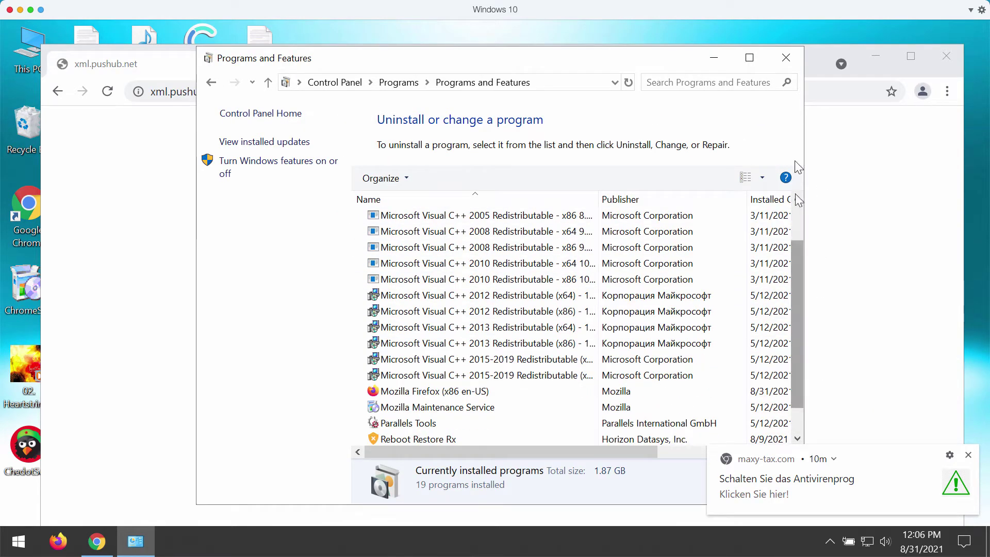
# Close the programs window and the Extensions tab, then open Chrome Settings from the main menu
pyautogui.click(788, 56)
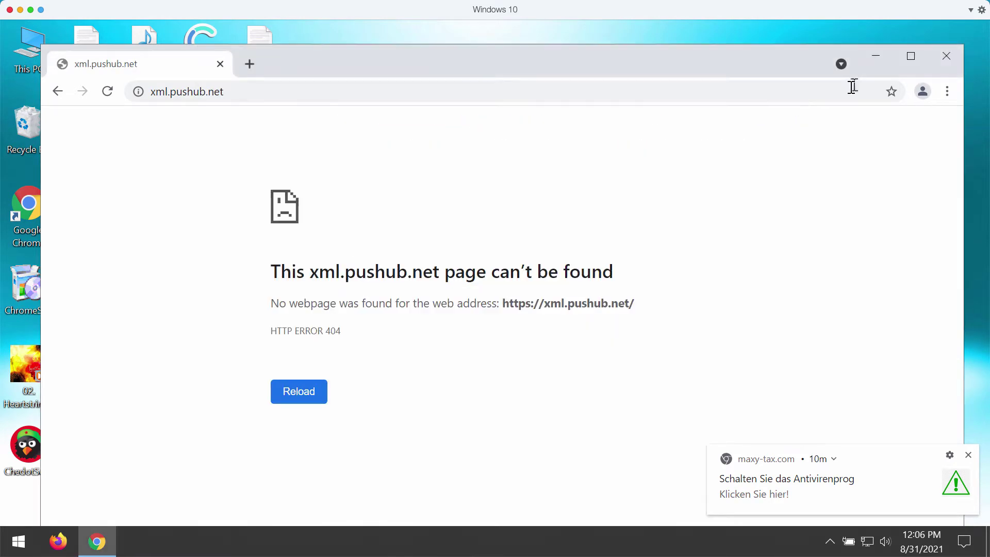
pyautogui.click(946, 92)
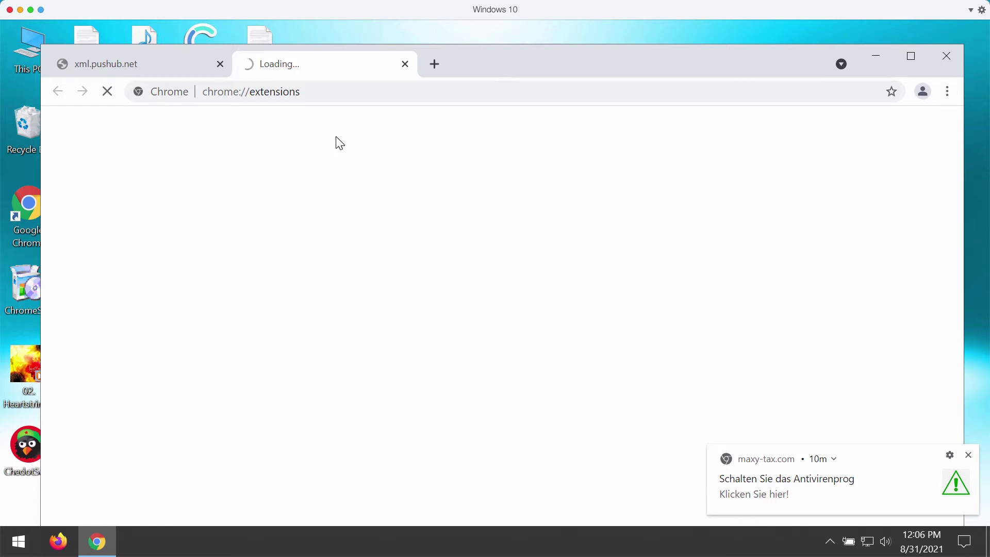
pyautogui.click(157, 74)
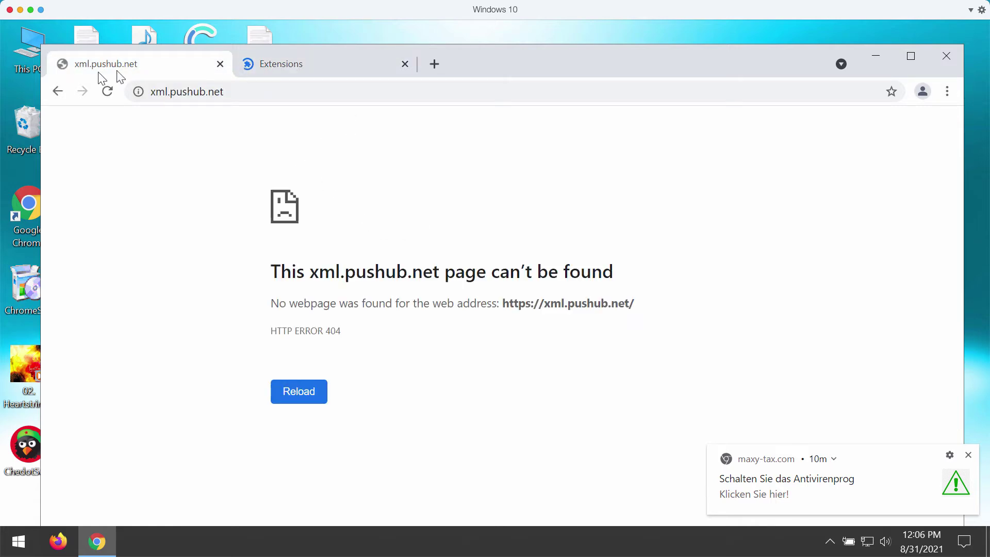
pyautogui.click(400, 67)
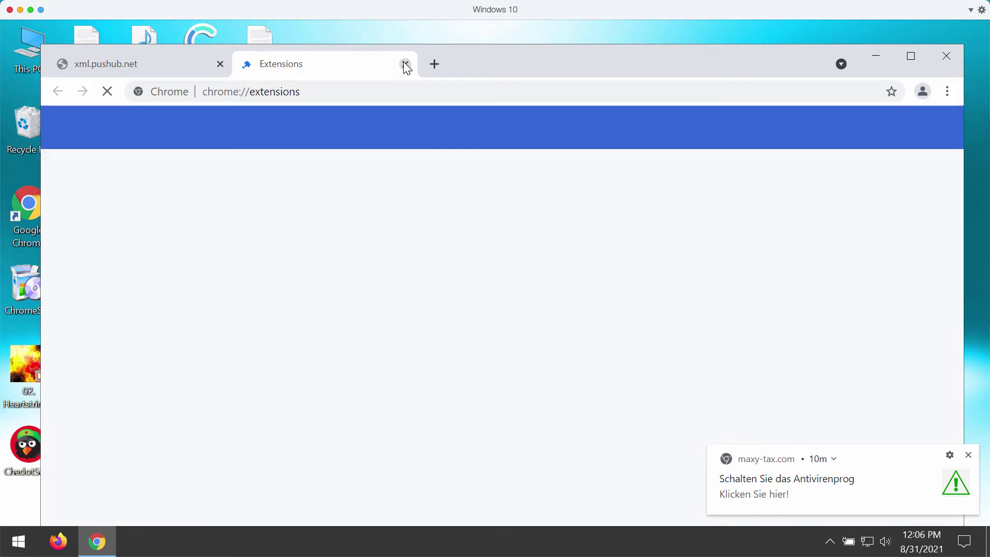
pyautogui.click(404, 63)
pyautogui.click(946, 92)
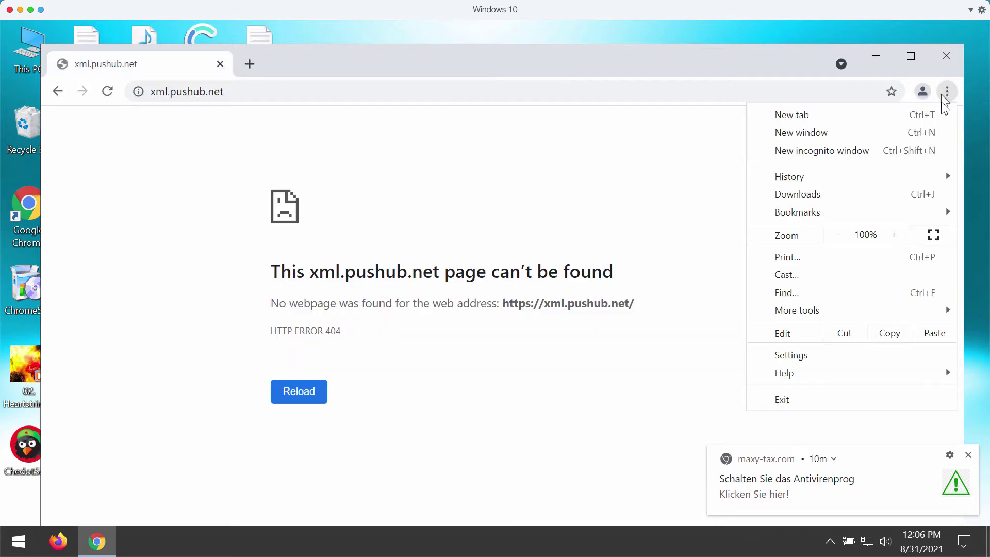
pyautogui.click(821, 356)
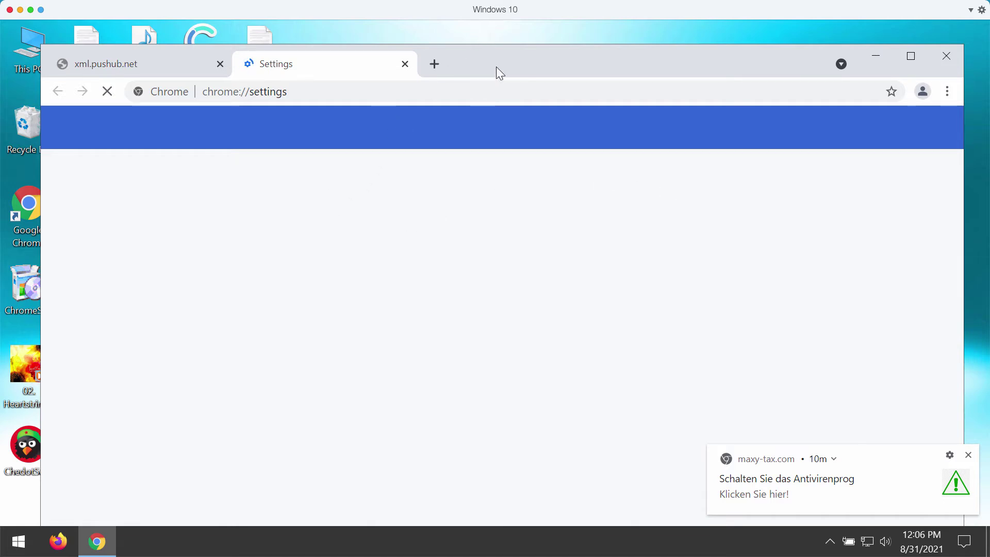
# Go to Privacy and security > Site Settings > Notifications in Chrome settings
pyautogui.moveTo(496, 67); pyautogui.dragTo(497, 57)
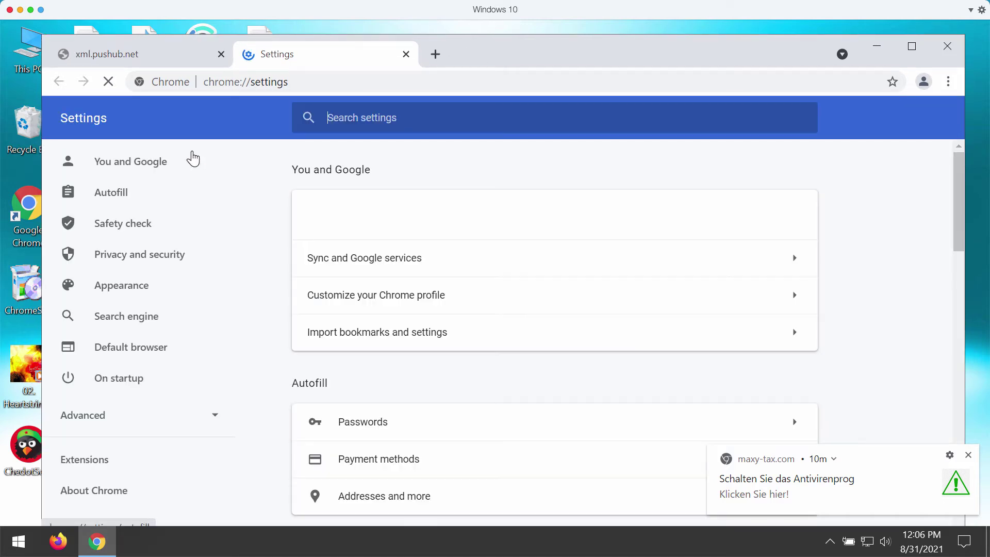
pyautogui.scroll(-1, 957, 226)
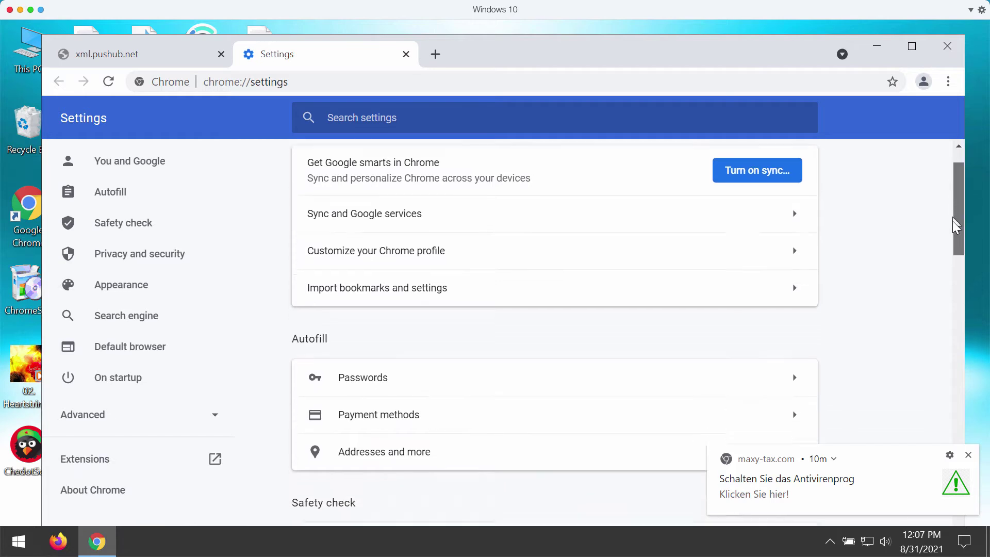
pyautogui.scroll(-7, 957, 226)
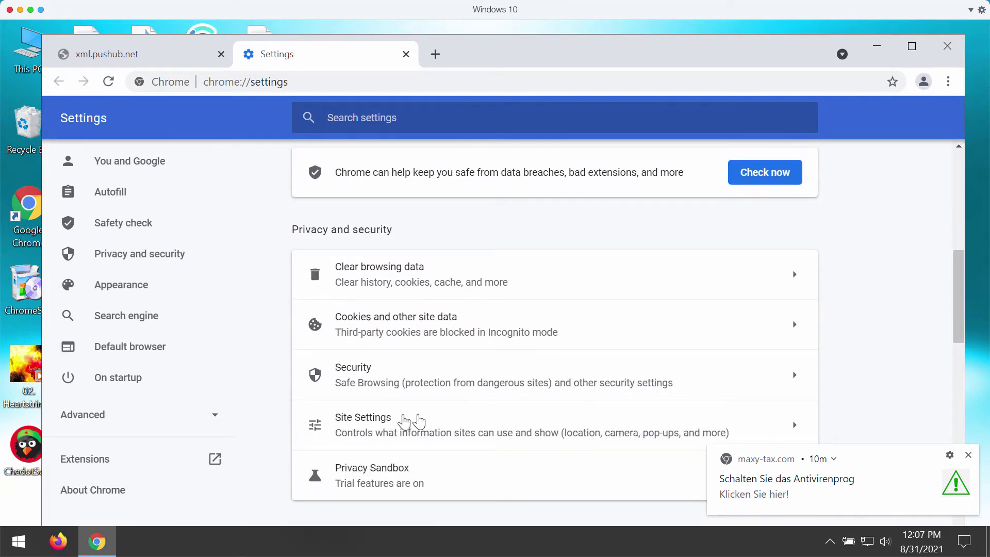
pyautogui.click(405, 433)
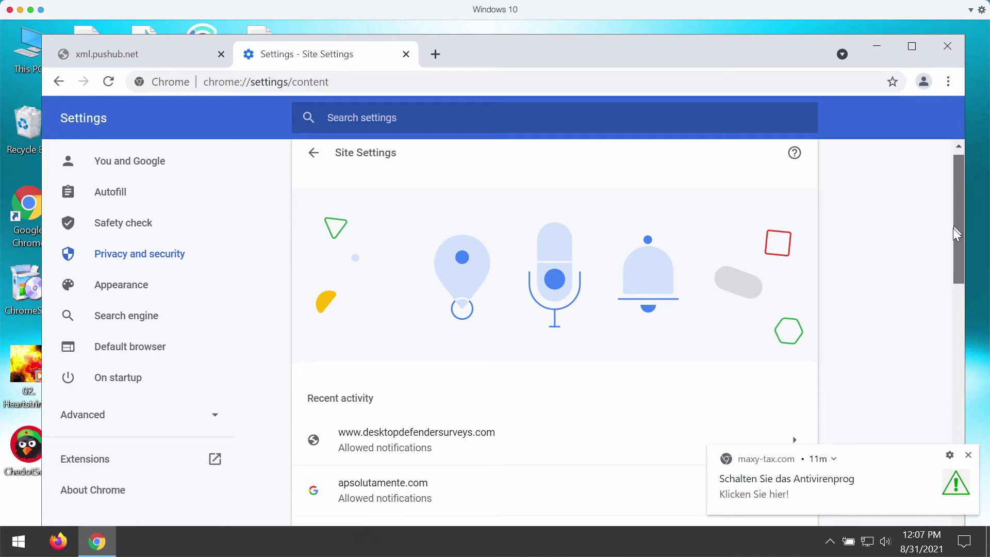
pyautogui.moveTo(955, 230); pyautogui.dragTo(957, 327)
pyautogui.click(399, 487)
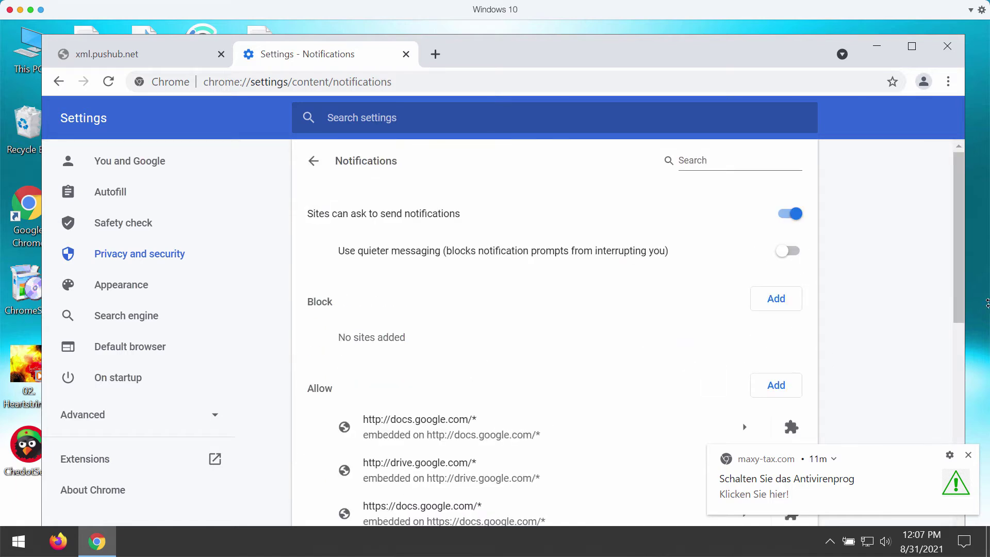
pyautogui.moveTo(959, 294); pyautogui.dragTo(960, 417)
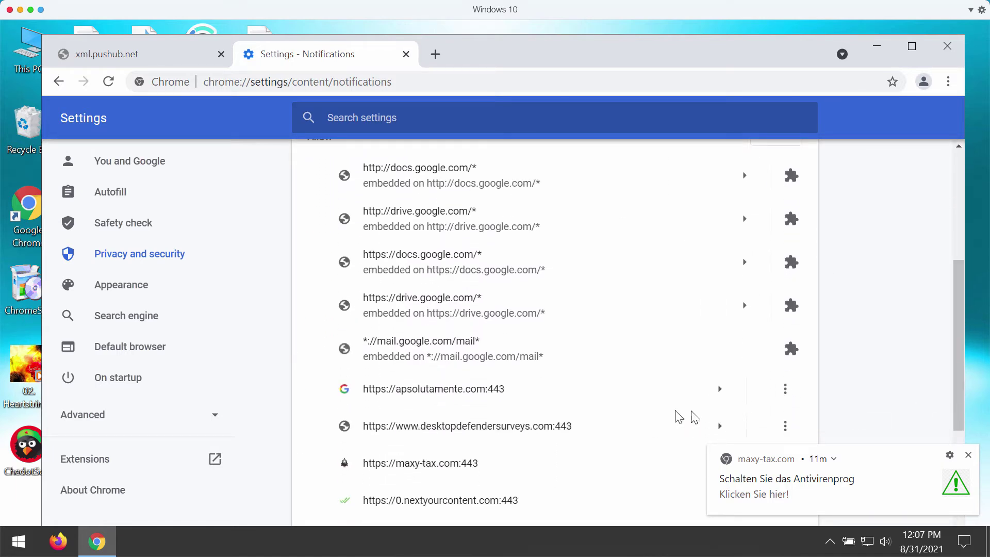
# Block notifications from apsolutamente.com, desktopdefendersurveys.com and maxy-tax.com
pyautogui.click(785, 390)
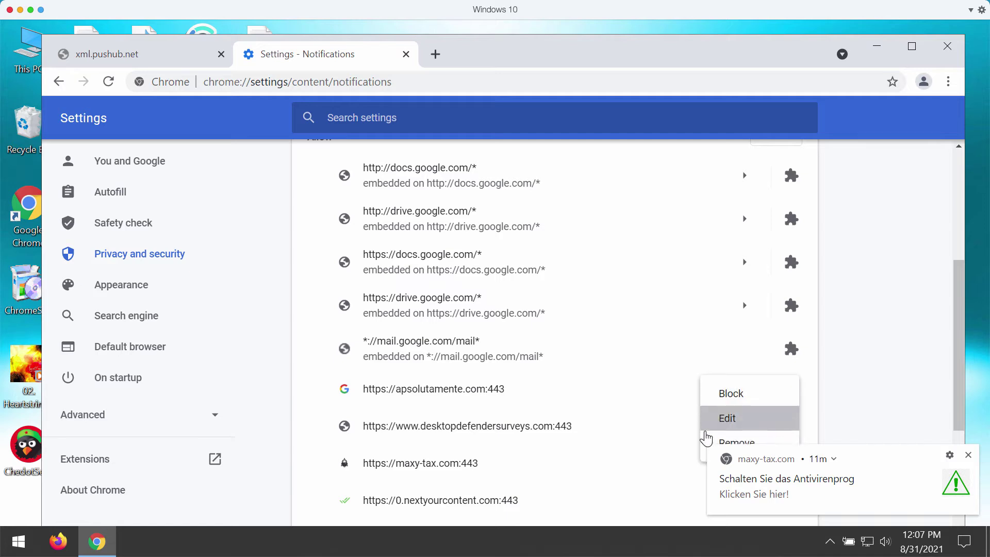
pyautogui.click(715, 446)
pyautogui.click(785, 390)
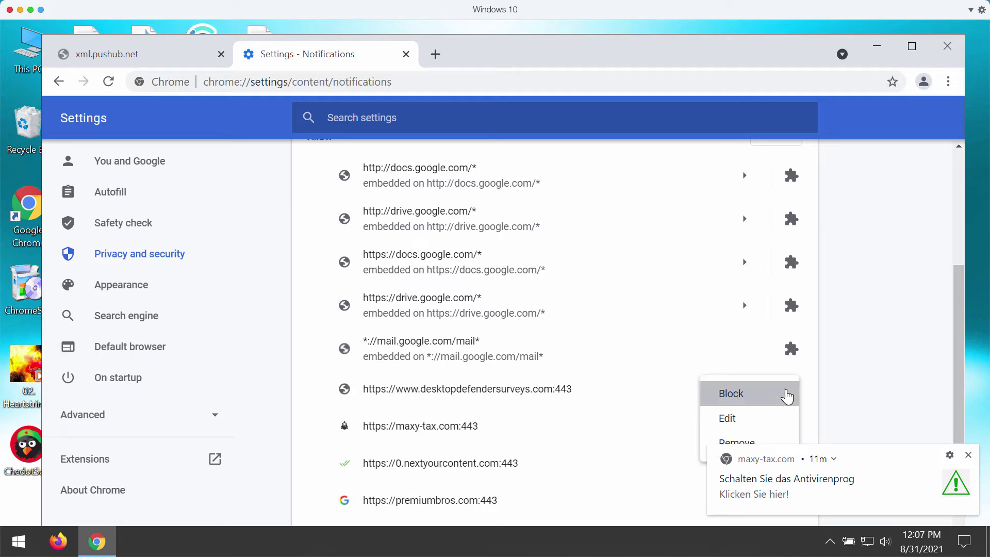
pyautogui.click(781, 443)
pyautogui.click(786, 388)
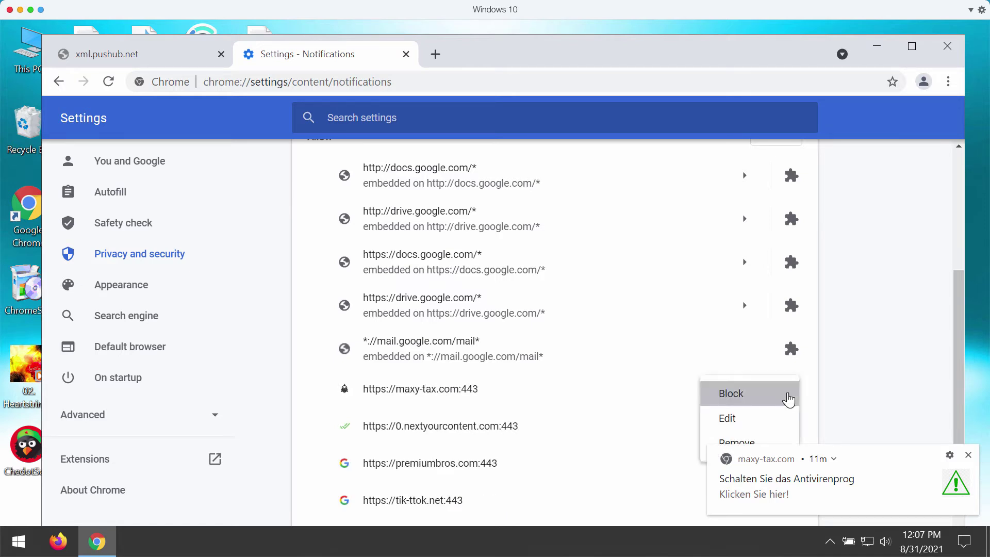
pyautogui.click(781, 441)
pyautogui.click(468, 82)
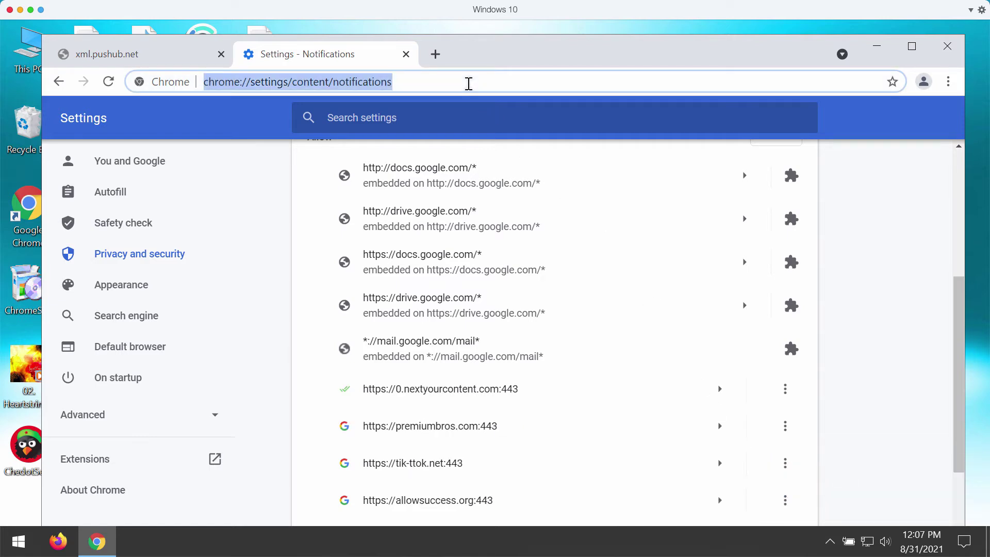
# Load combocleaner.com, then minimize Chrome to reveal the desktop
pyautogui.write('c')
pyautogui.press('Return')
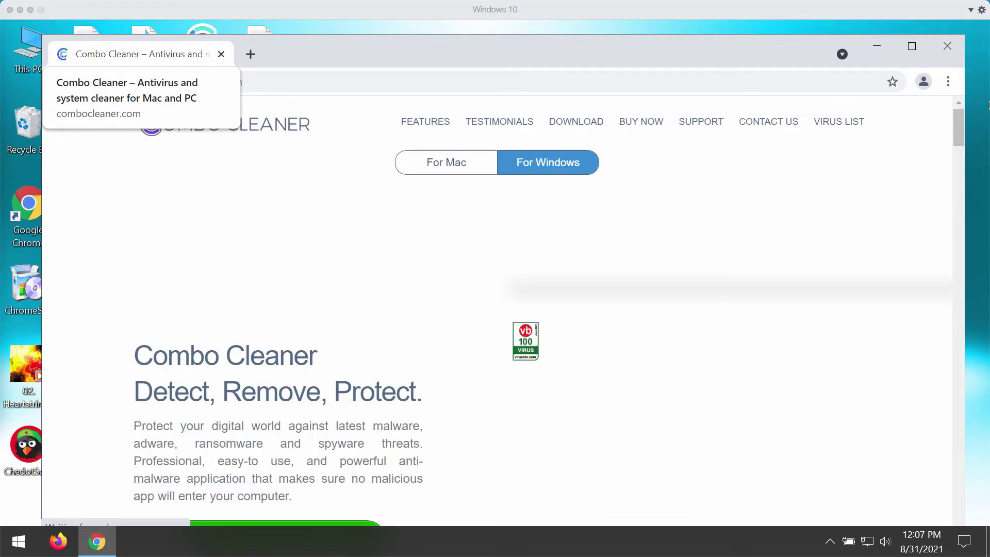
pyautogui.click(885, 48)
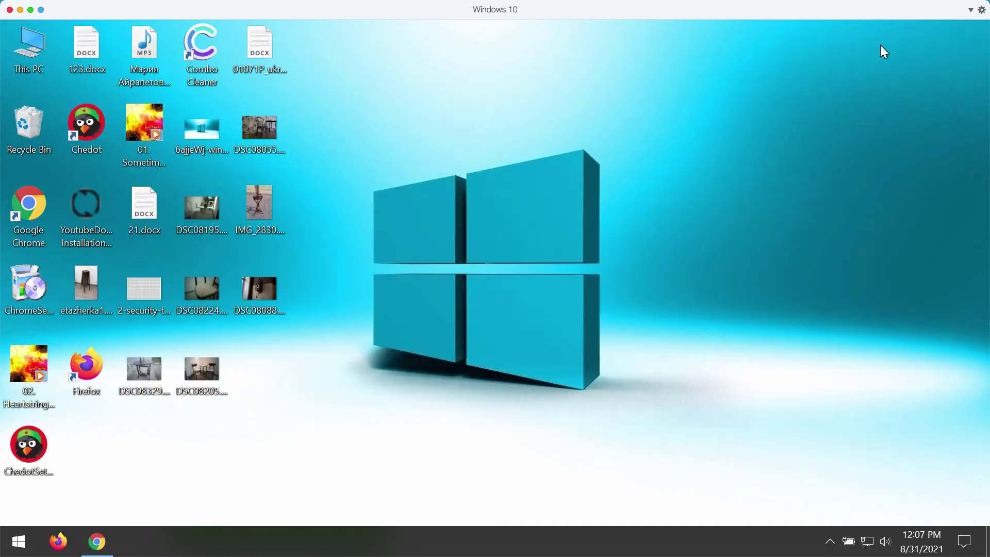
# Launch Combo Cleaner, start a Quick Scan, and go back to the Dashboard while it runs
pyautogui.doubleClick(200, 61)
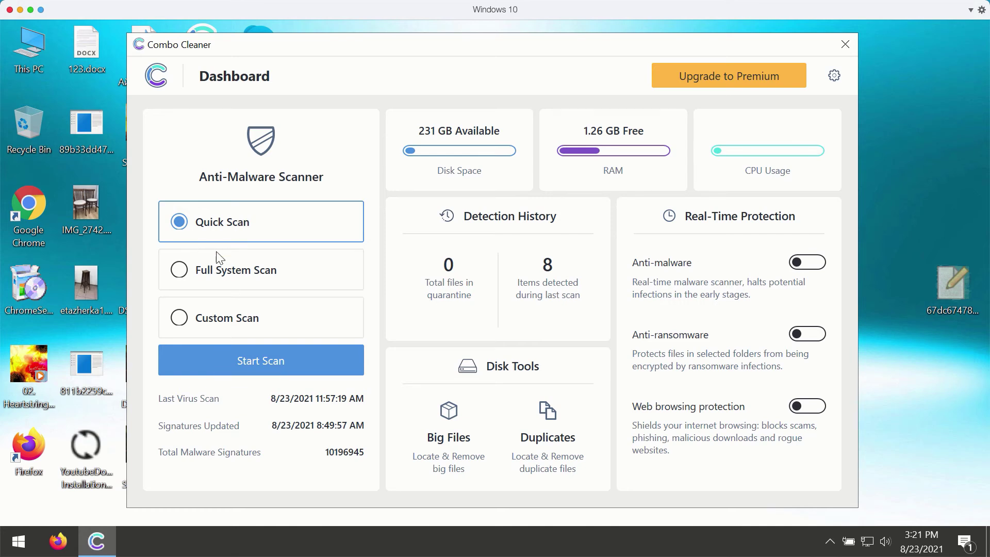
pyautogui.click(261, 362)
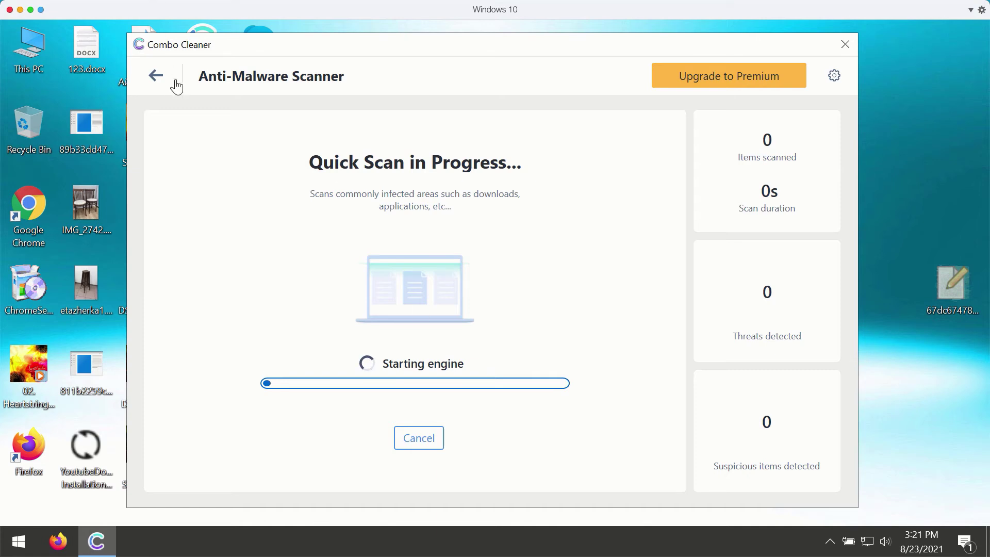
pyautogui.click(156, 76)
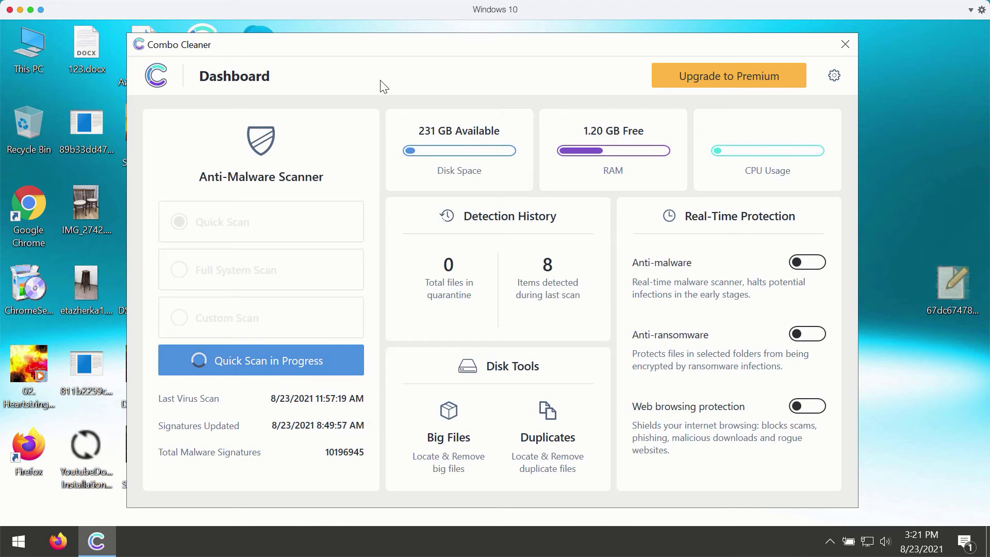
pyautogui.click(834, 76)
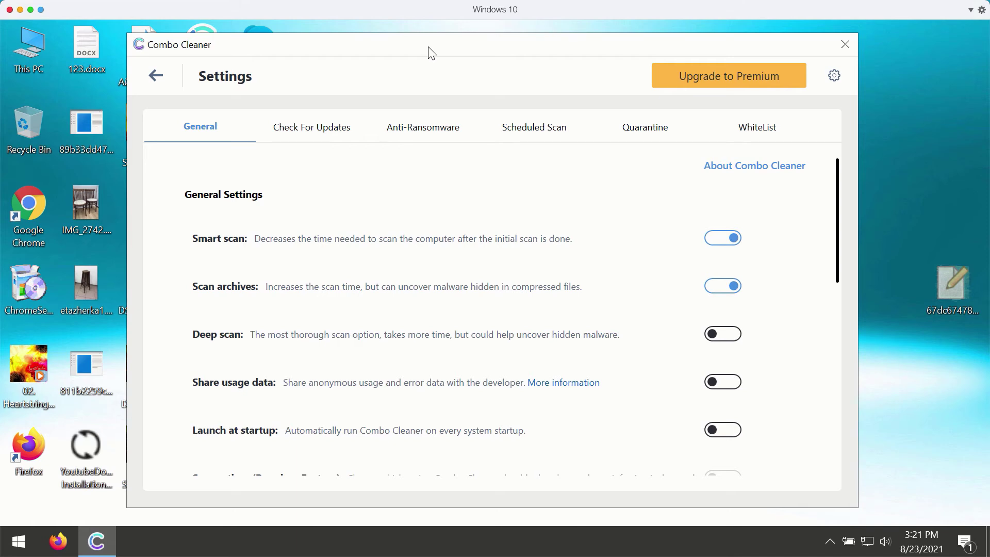
pyautogui.click(422, 134)
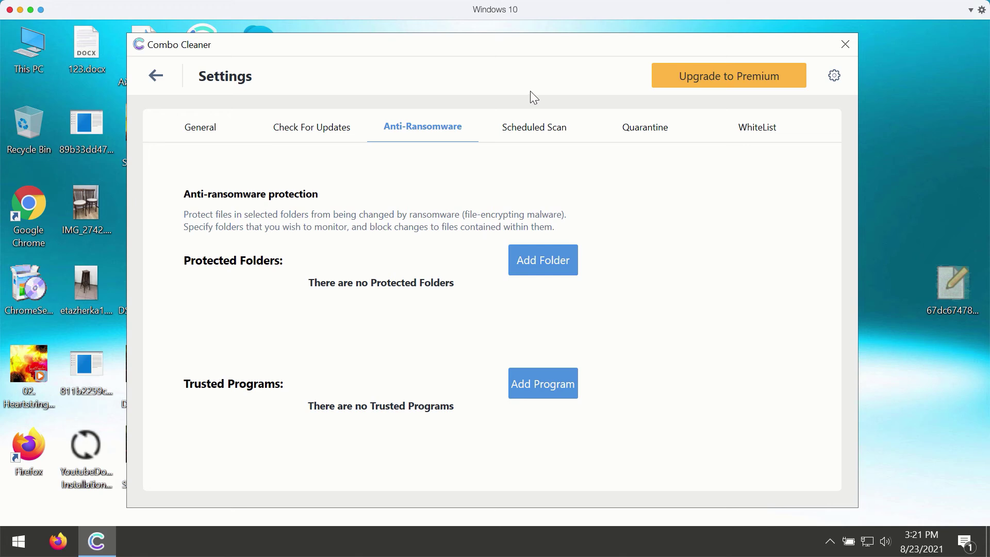
pyautogui.click(155, 75)
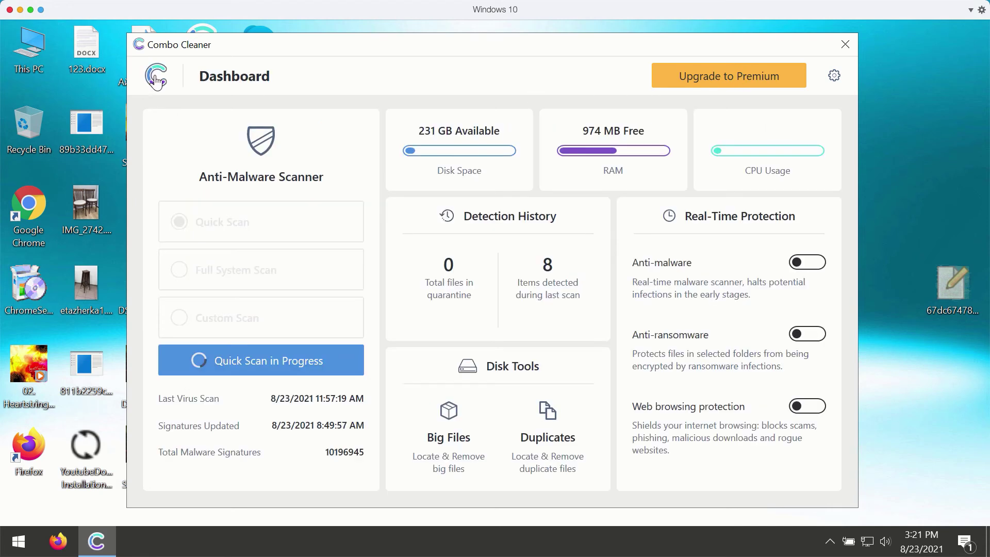
# Open the running Quick Scan's progress page, showing 1 threat and 7 suspicious items
pyautogui.click(303, 361)
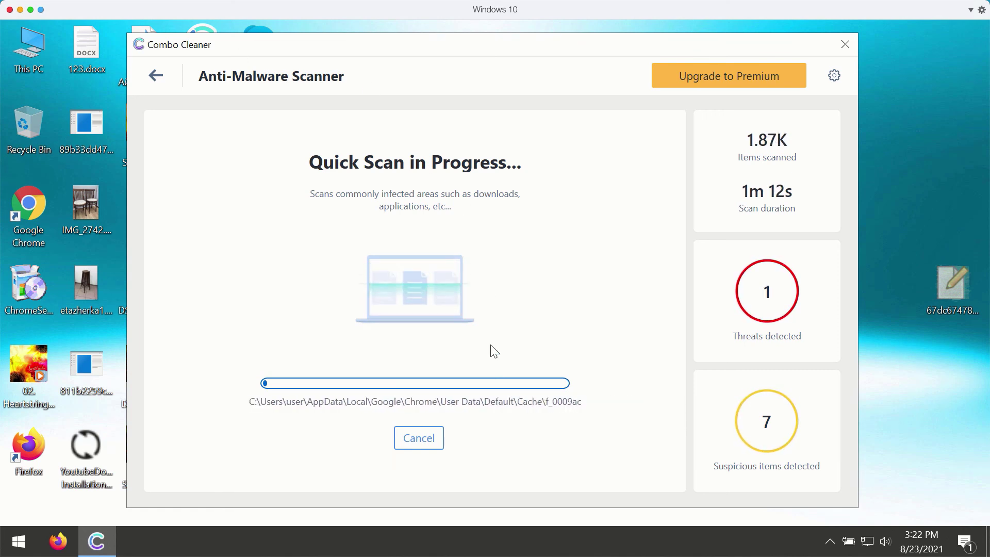
# Cancel the Quick Scan and confirm stopping it with Yes
pyautogui.click(435, 443)
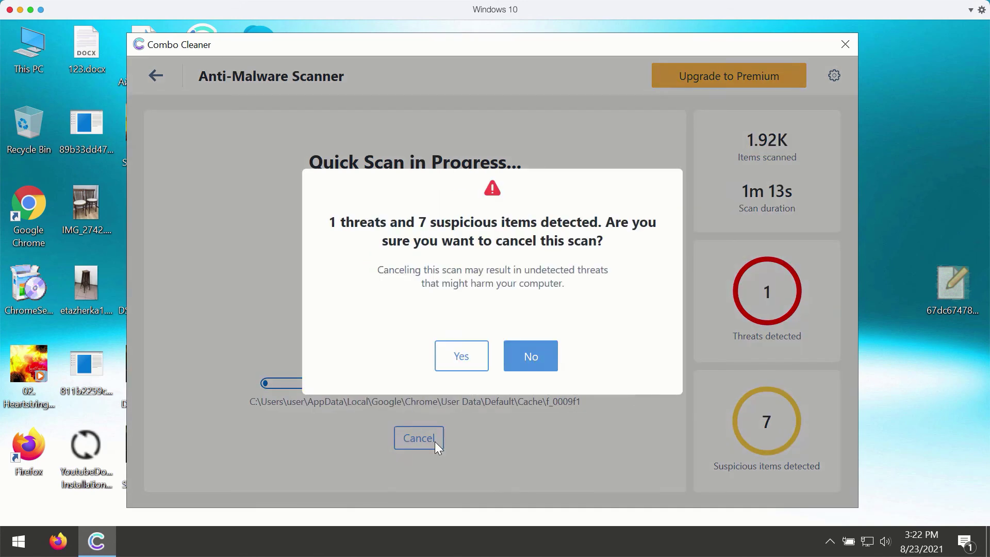
pyautogui.click(461, 357)
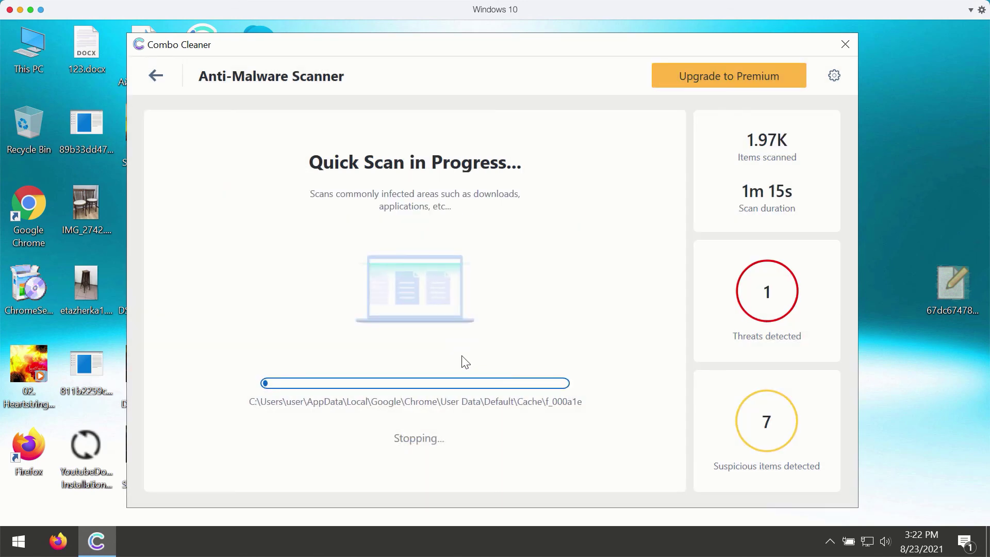